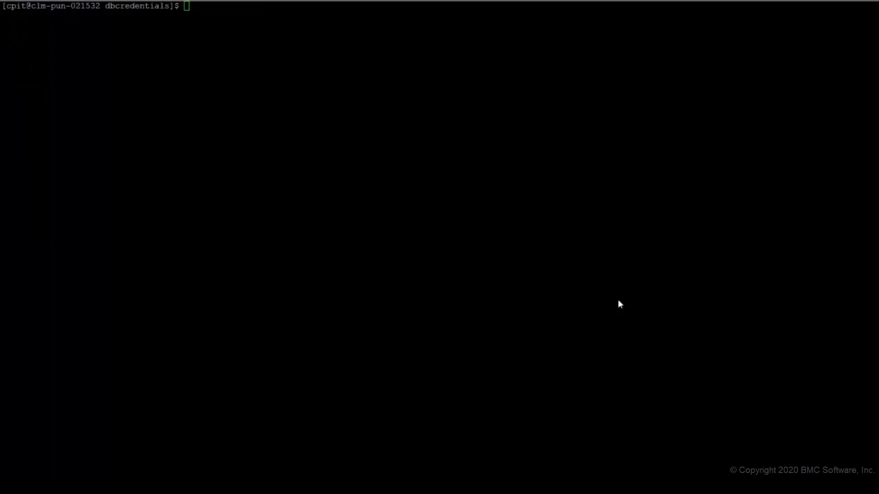
List the dbcredentials folder with ls -l and run dbcredentials.sh to see credential status.
type("ls -l")
key("Return")
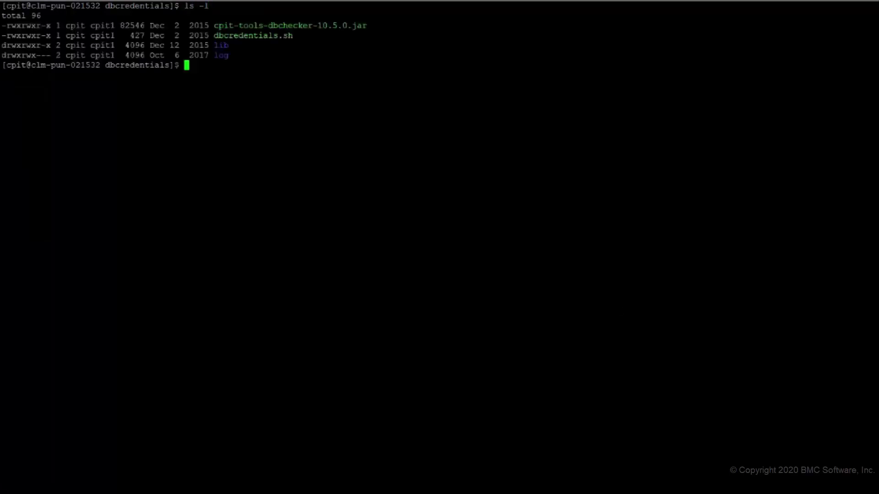
type("./db")
key("Tab")
key("Return")
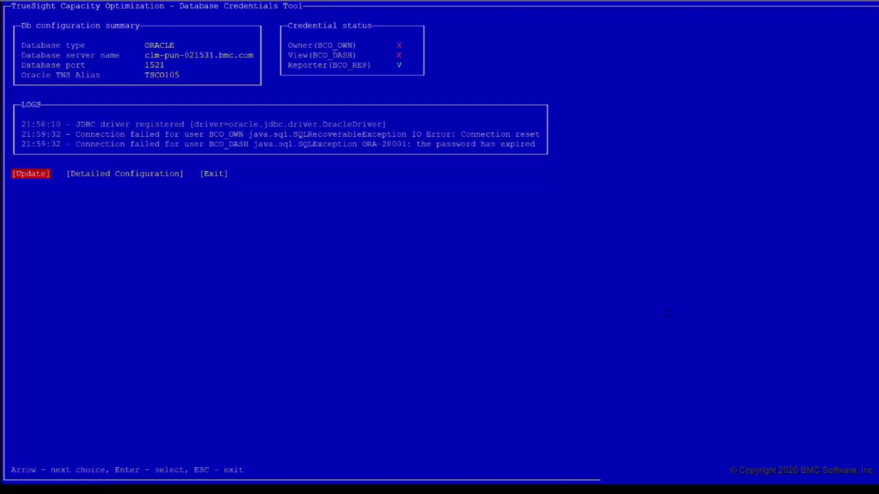
key("Right")
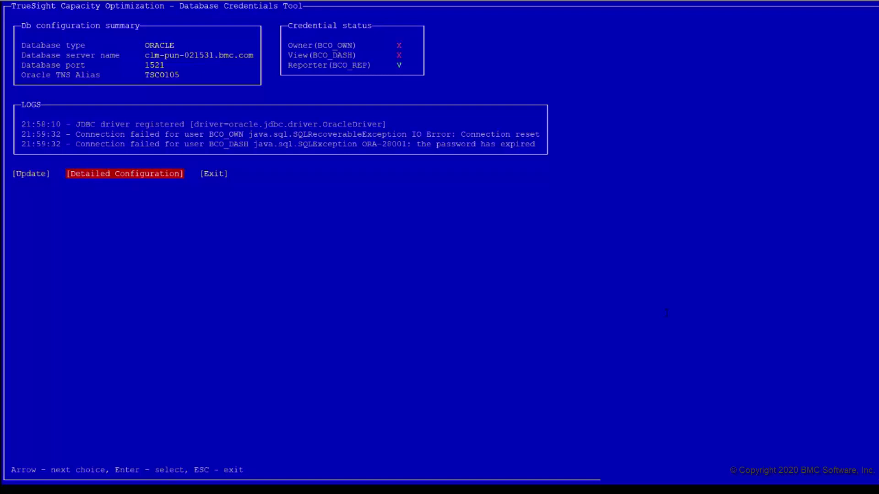
key("Return")
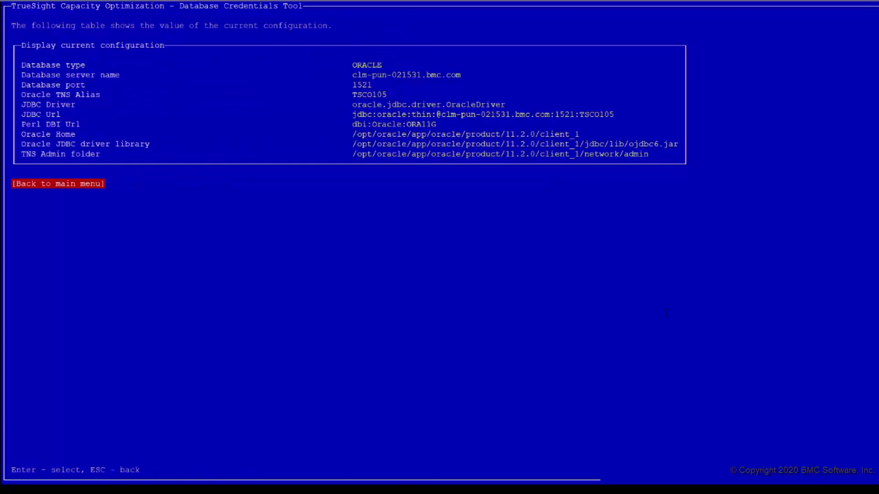
key("Return")
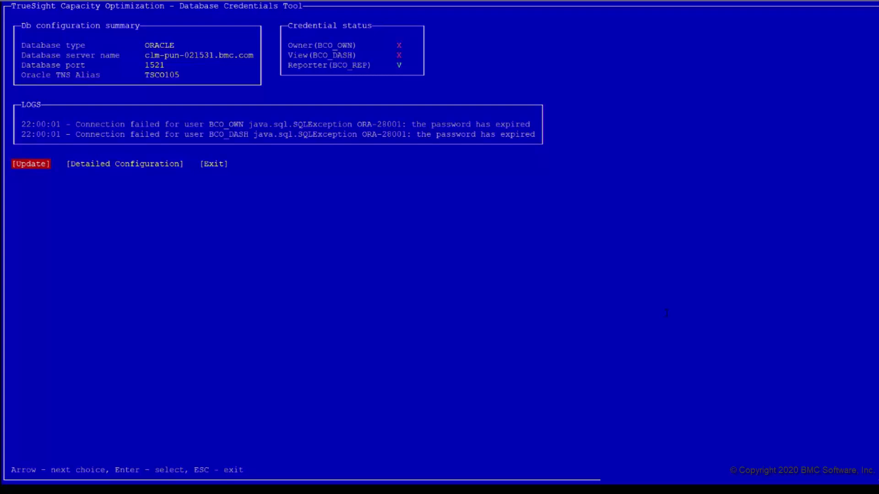
Under Update, check the Owner(BCO_OWN) password, then back out and exit the tool.
key("Return")
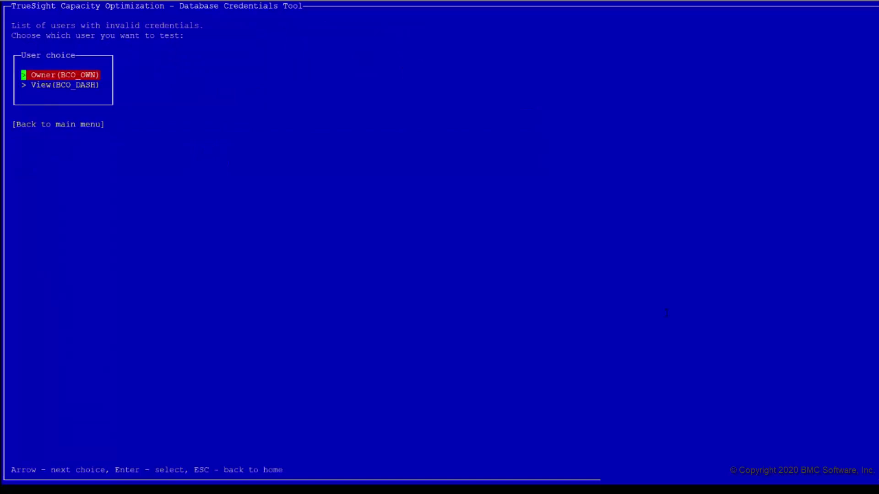
key("Down")
key("Down")
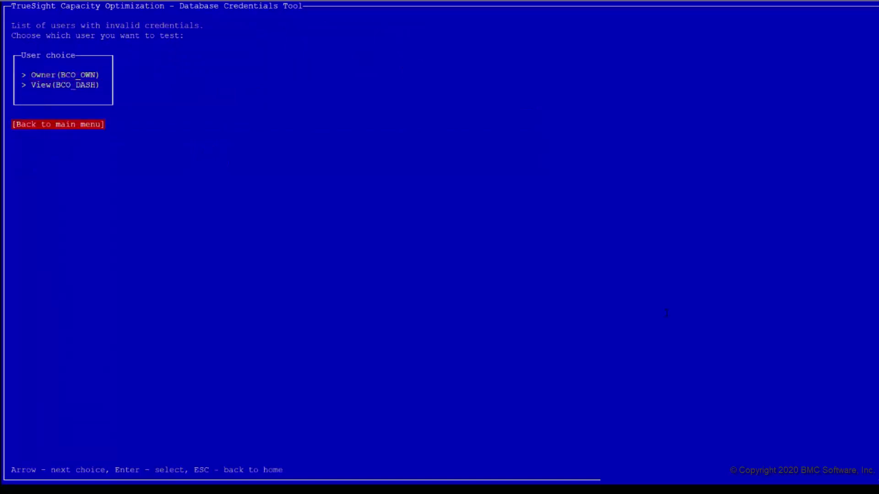
key("Down")
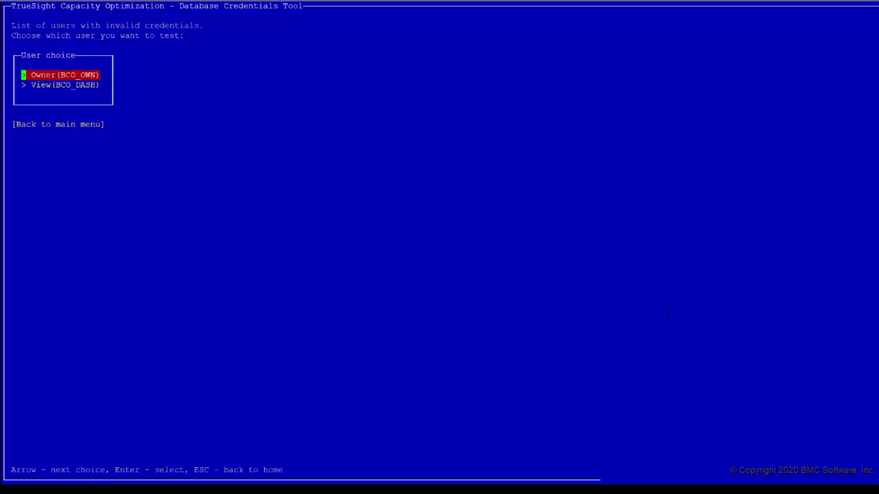
key("Down")
key("Up")
key("Return")
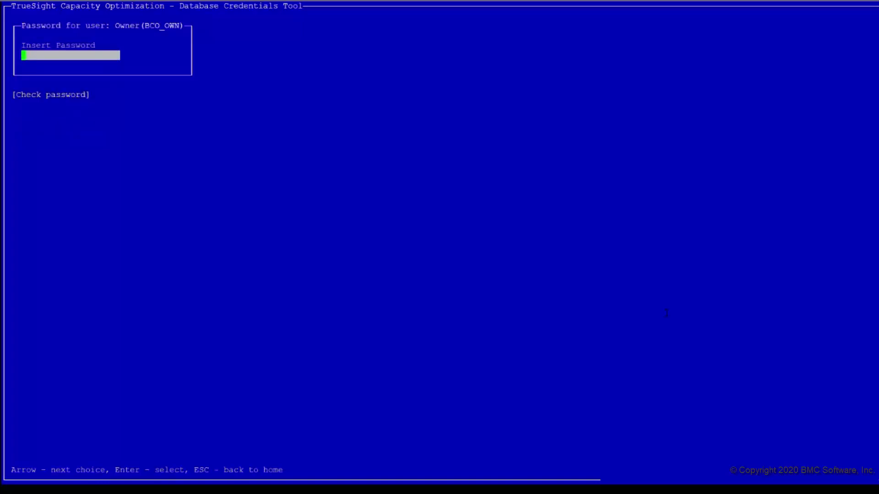
key("Down")
key("Return")
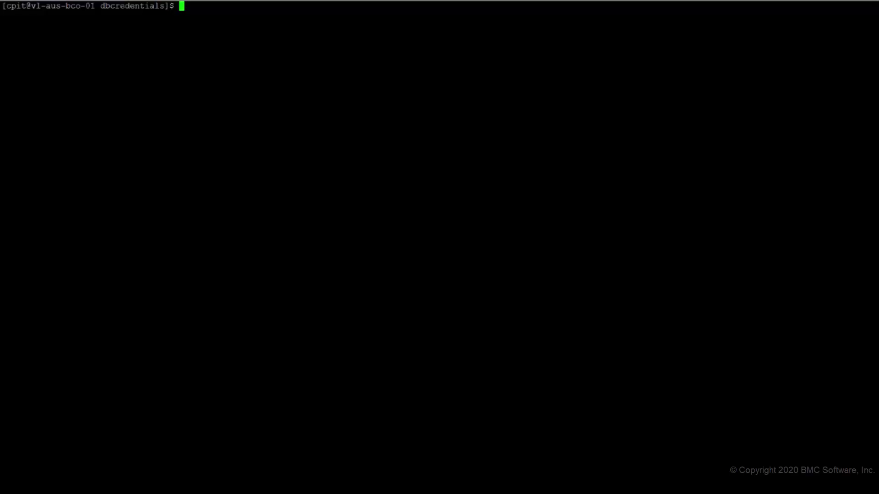
Rerun ./dbcredentials.sh from the dbcredentials folder.
type("./db")
key("Tab")
key("Return")
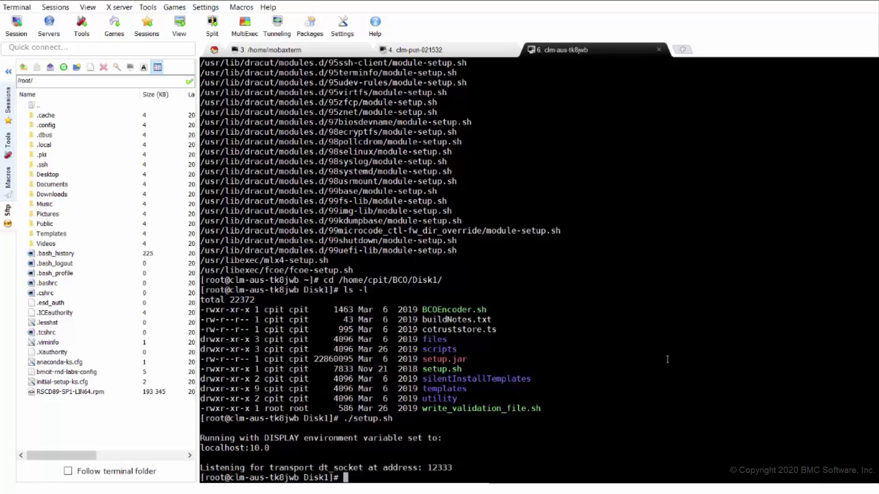
Launch ./setup.sh, accept the license agreement, and continue with the existing installation user.
type("./setup.sh")
key("Return")
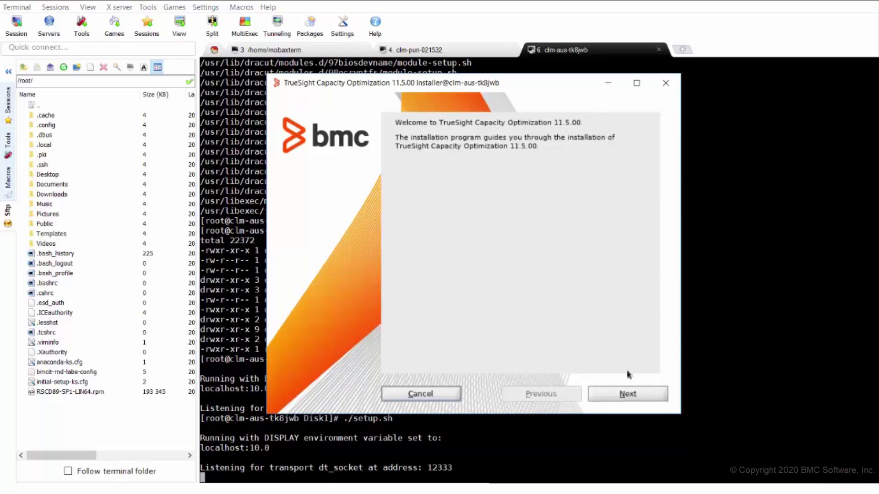
left_click(627, 396)
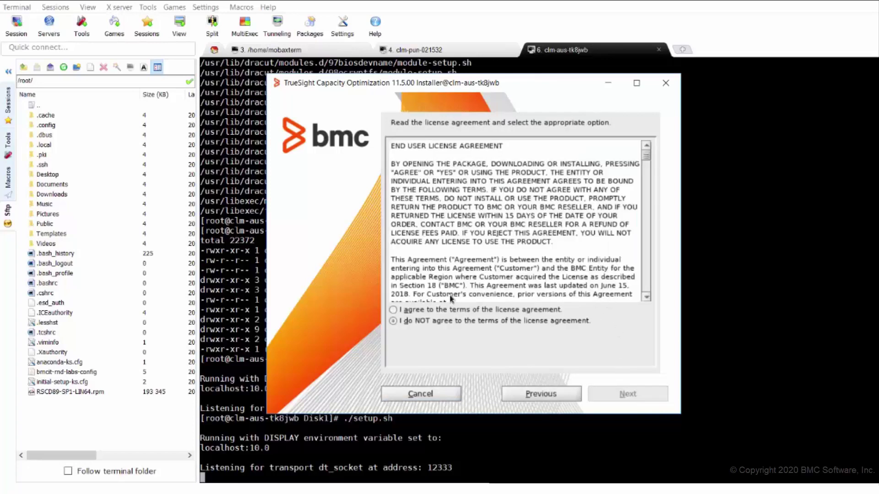
key("alt+a")
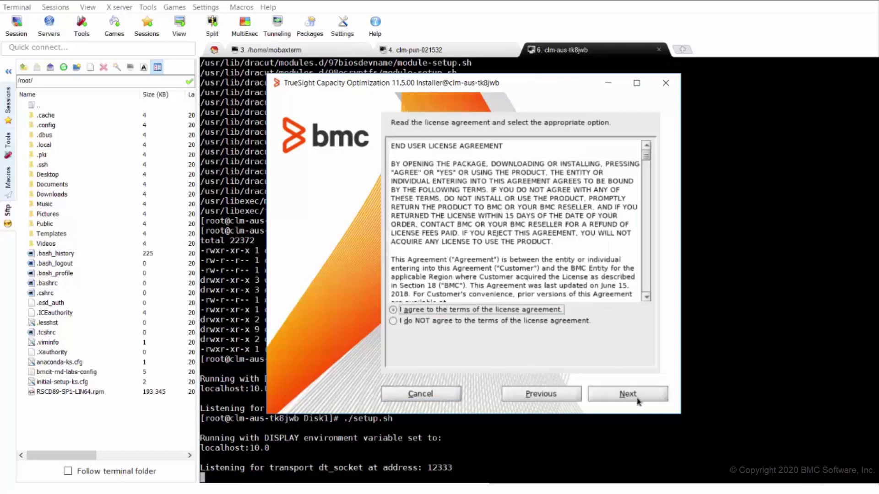
left_click(638, 401)
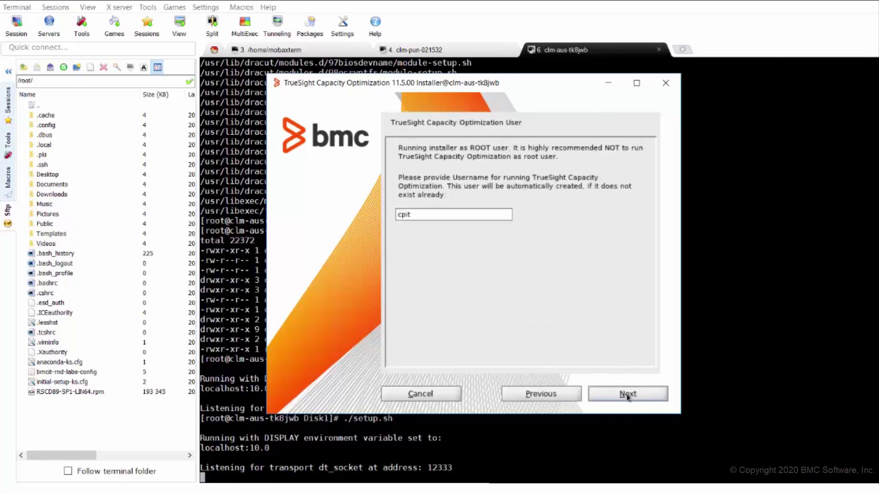
left_click(628, 396)
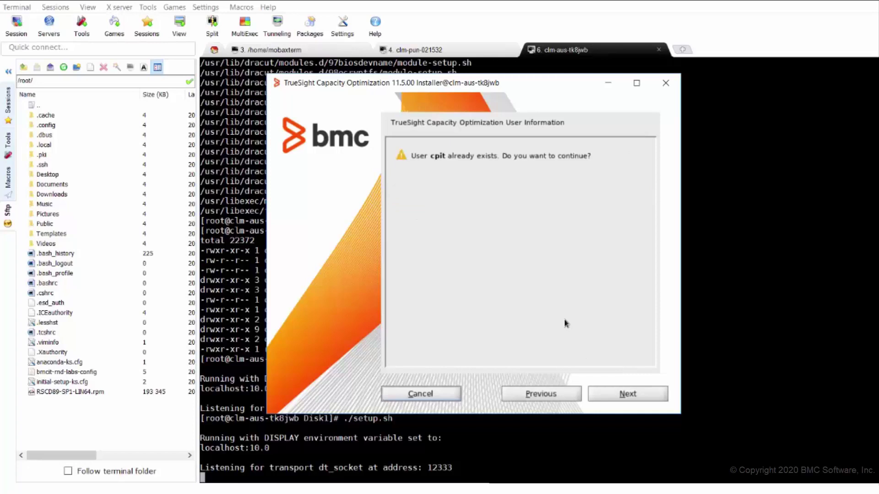
left_click(616, 395)
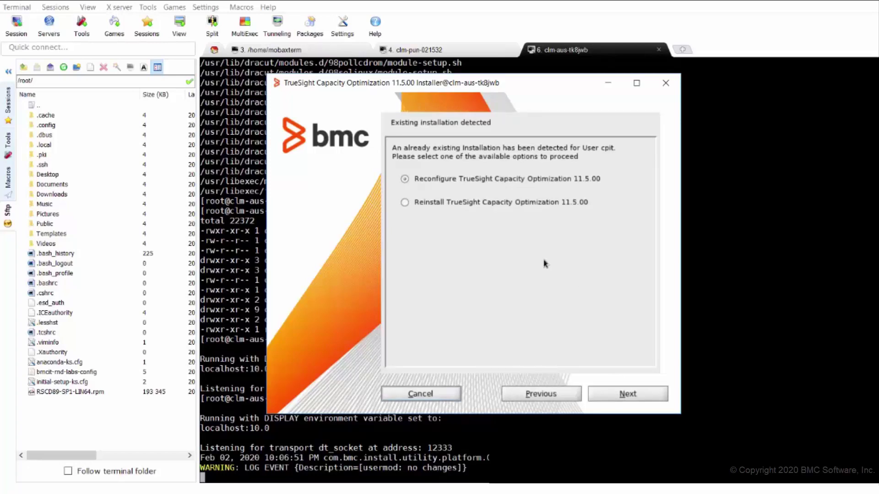
Choose Reconfigure, keep HTTPS on port 8443, and accept the Remedy SSO/TSPS ports 8048/8043.
left_click(626, 394)
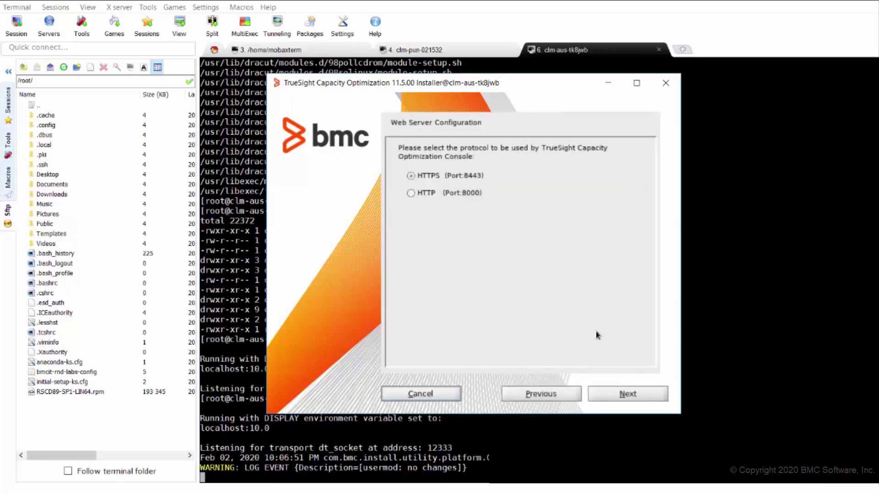
left_click(628, 393)
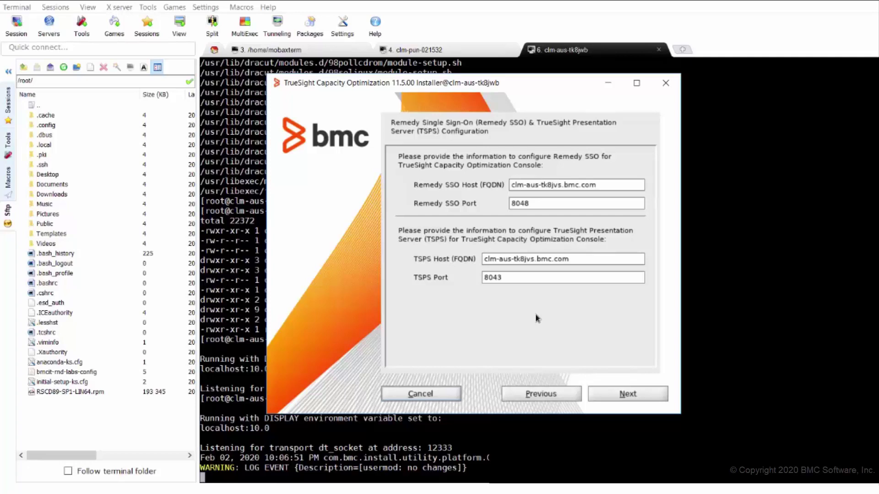
left_click(627, 396)
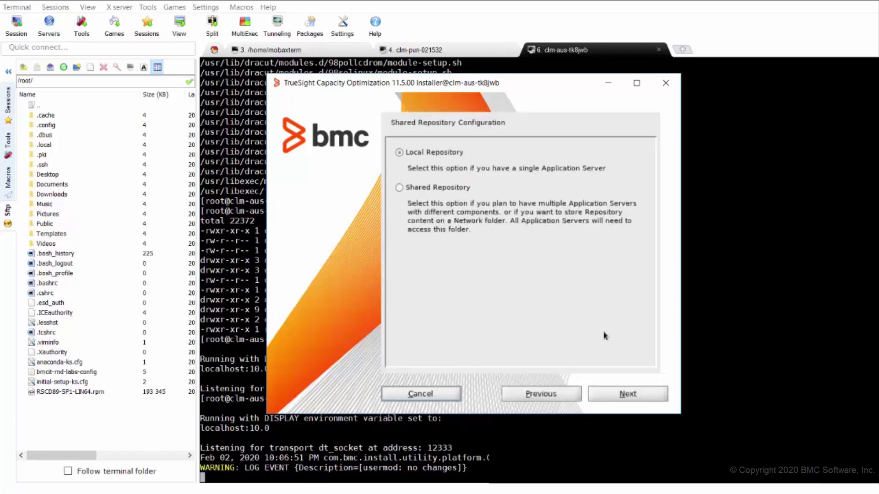
Keep the Local Repository, Oracle database type and existing Oracle connection details.
left_click(613, 394)
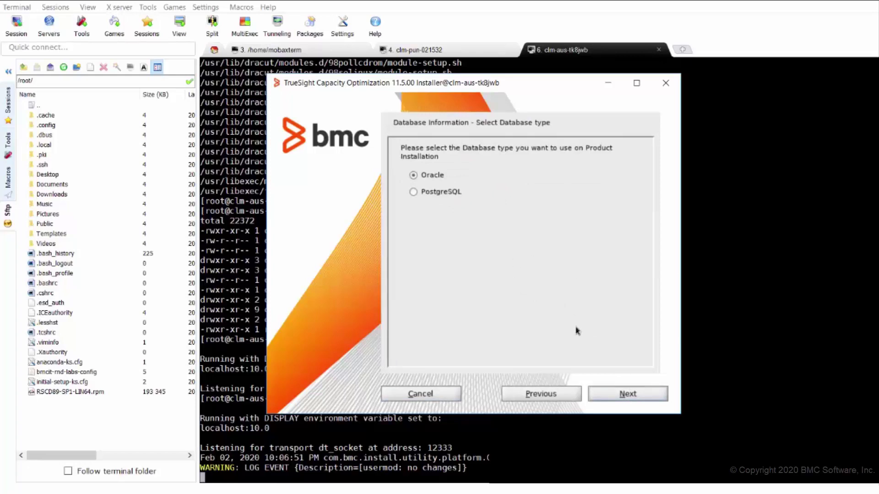
left_click(624, 402)
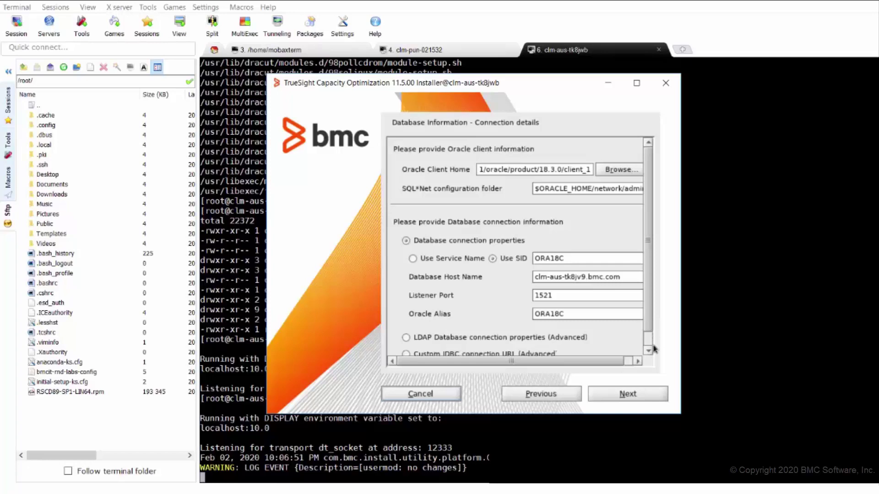
scroll(654, 346, "down", 1)
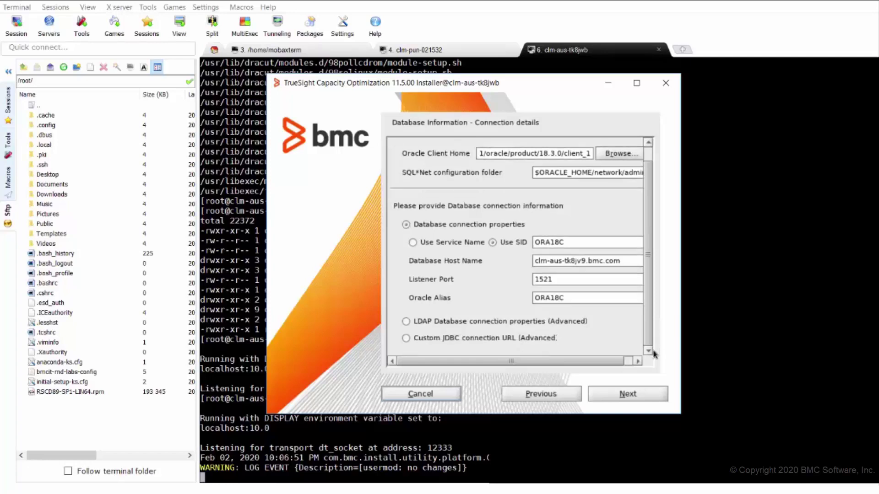
left_click(638, 402)
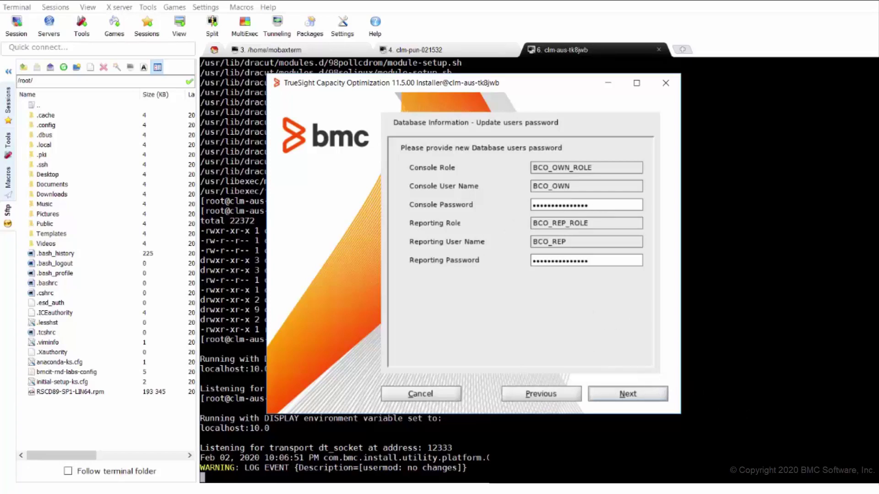
Submit the new BCO_OWN and BCO_REP passwords to reach the Installation Preview.
key("Return")
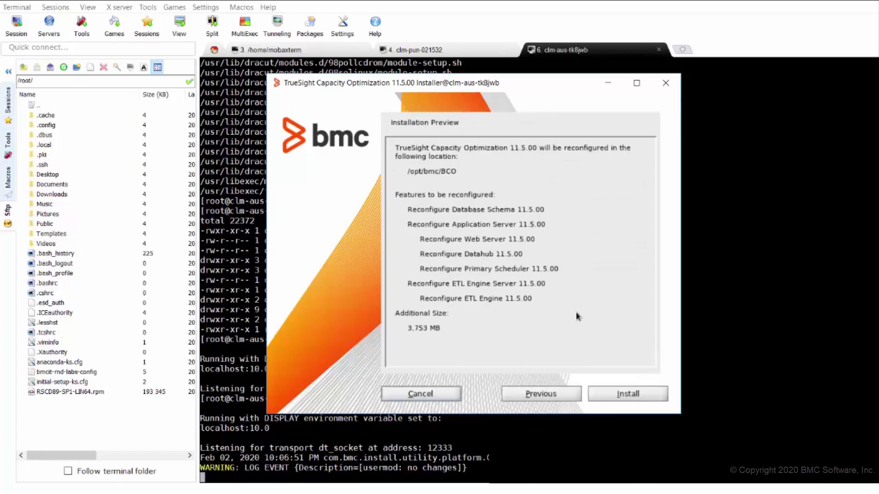